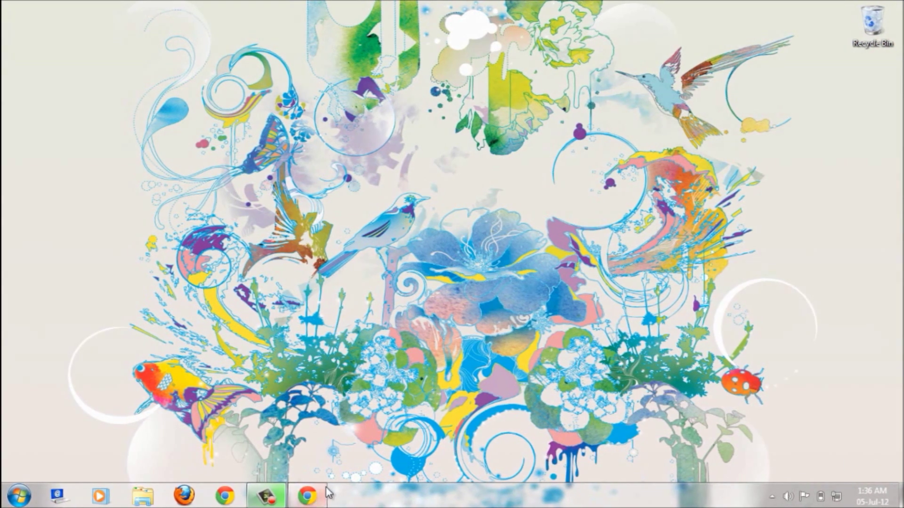
Open Post 2 of the Test and Trial blog in the editor, cursor after its last paragraph
{"action": "left_click", "coordinate": [306, 495]}
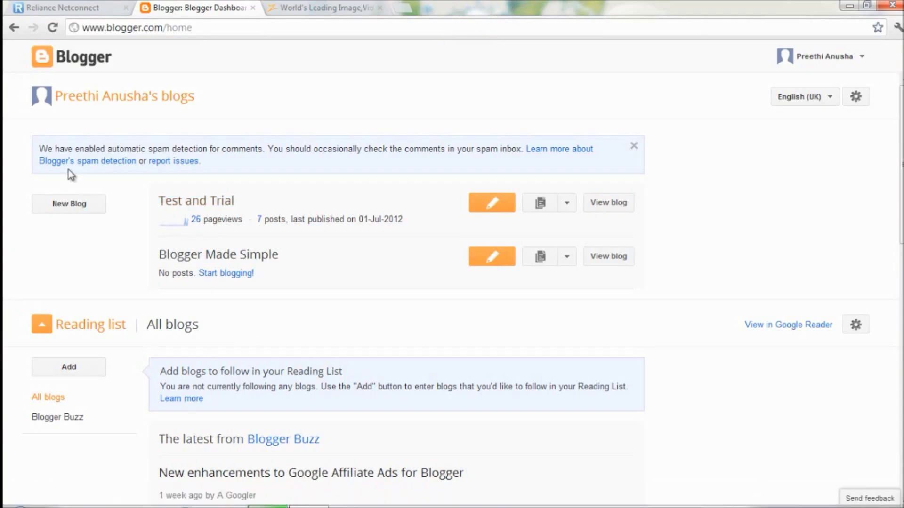
{"action": "left_click", "coordinate": [189, 204]}
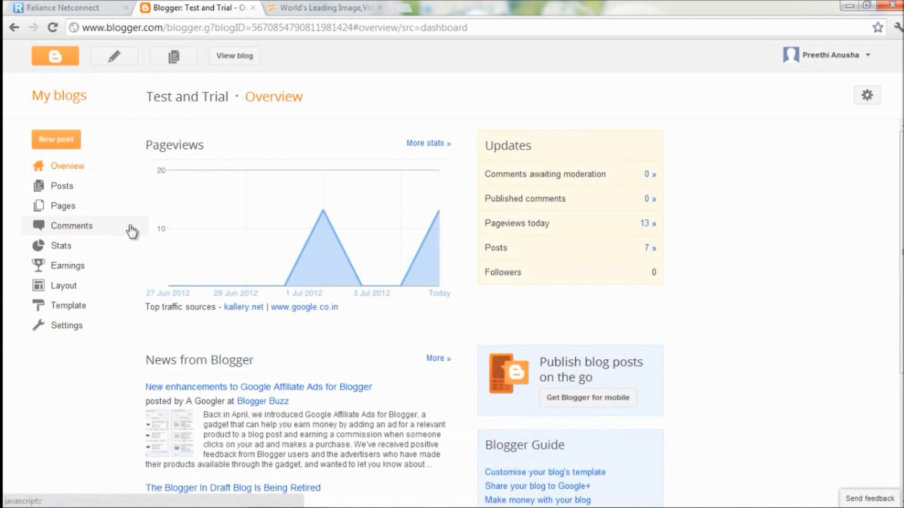
{"action": "left_click", "coordinate": [84, 187]}
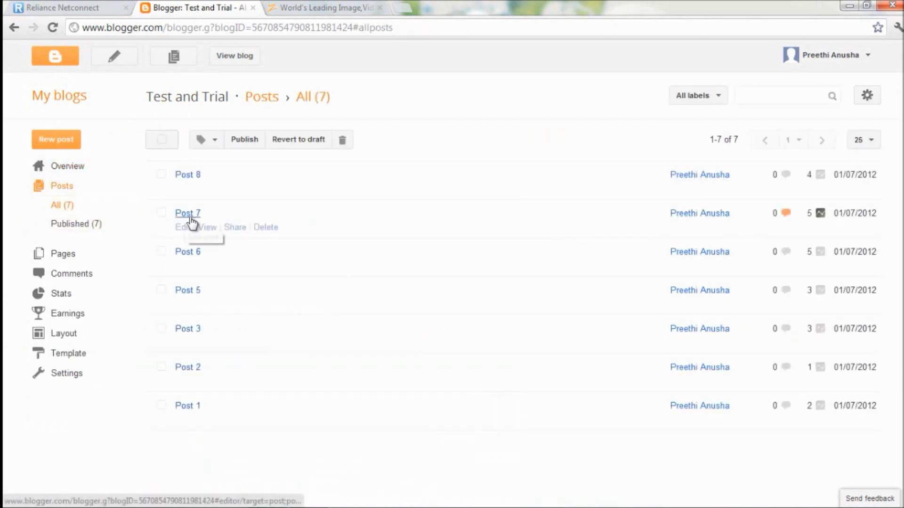
{"action": "mouse_move", "coordinate": [185, 315]}
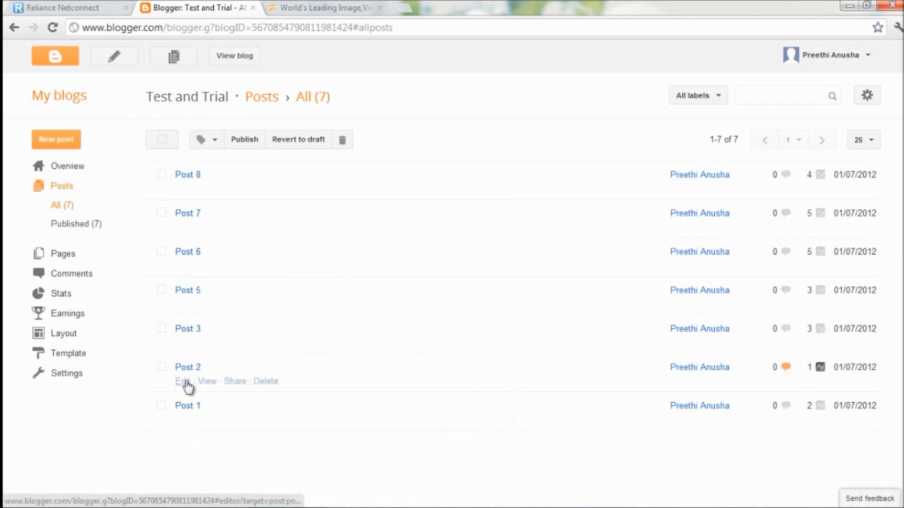
{"action": "left_click", "coordinate": [184, 382]}
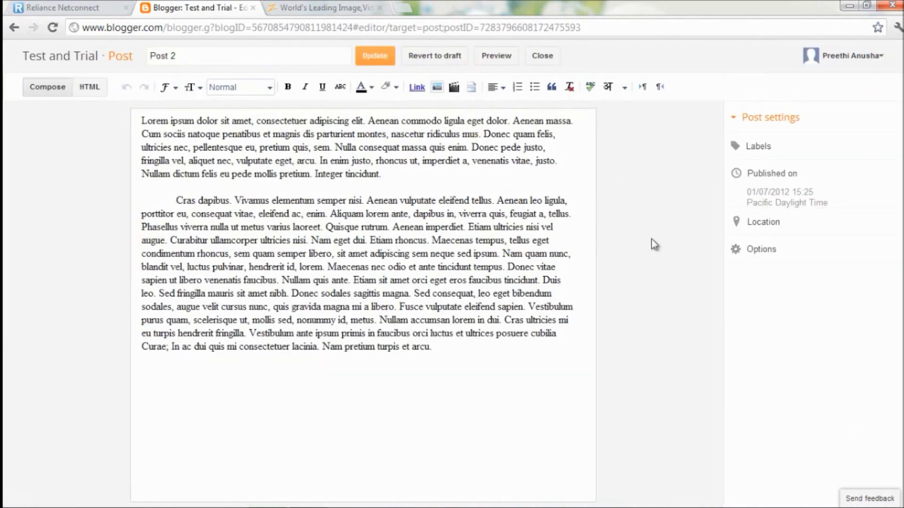
{"action": "left_click", "coordinate": [455, 352]}
Add a new line 'click here for your freebie !!' at the end of Post 2
{"action": "key", "text": "Return"}
{"action": "type", "text": "cli"}
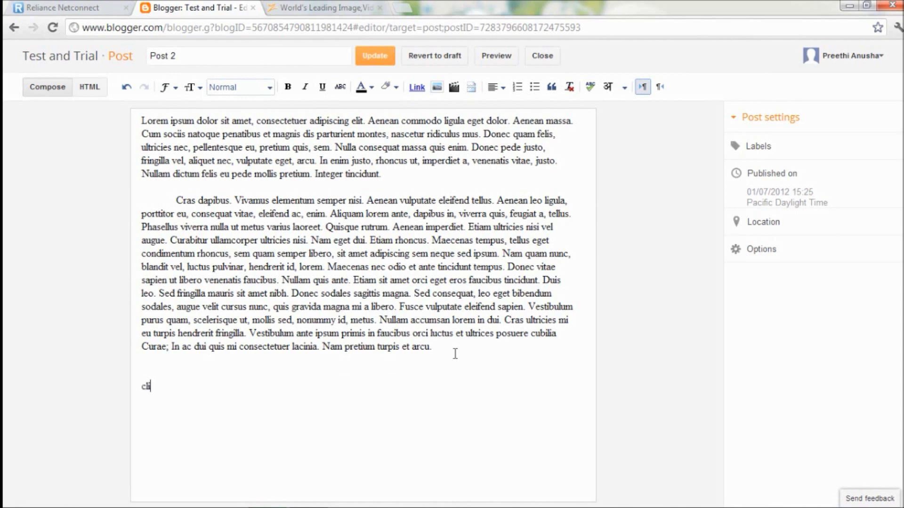
{"action": "type", "text": "ck here for your "}
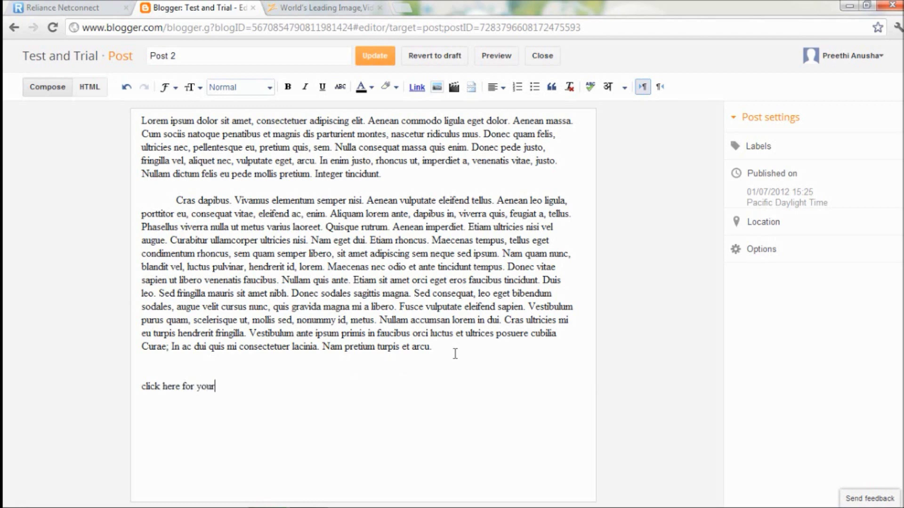
{"action": "type", "text": "freebie !!"}
{"action": "left_click", "coordinate": [305, 6]}
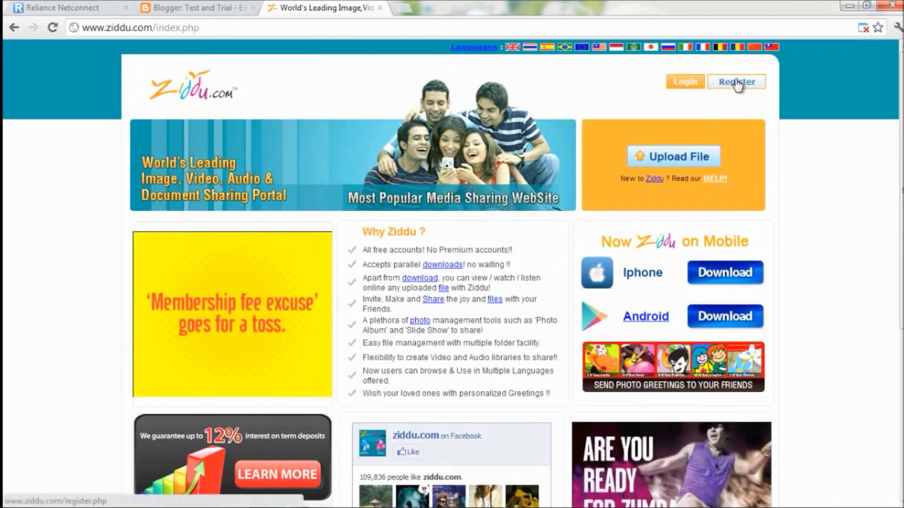
Log in to Ziddu with the account details and start choosing a file to upload
{"action": "left_click", "coordinate": [696, 85]}
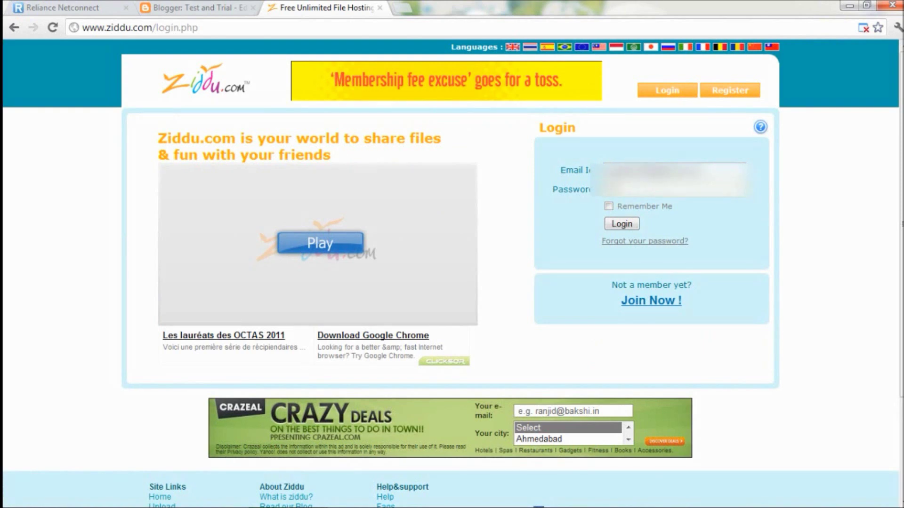
{"action": "left_click", "coordinate": [620, 224]}
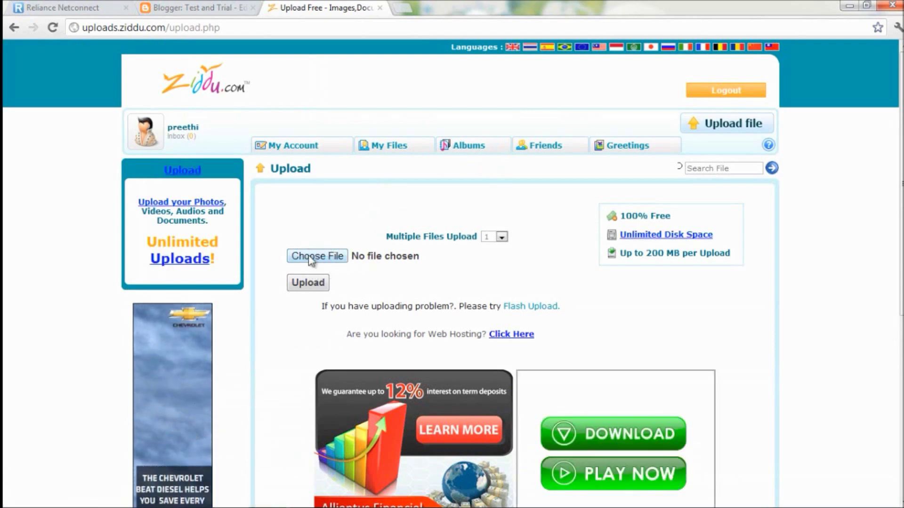
{"action": "left_click", "coordinate": [310, 258]}
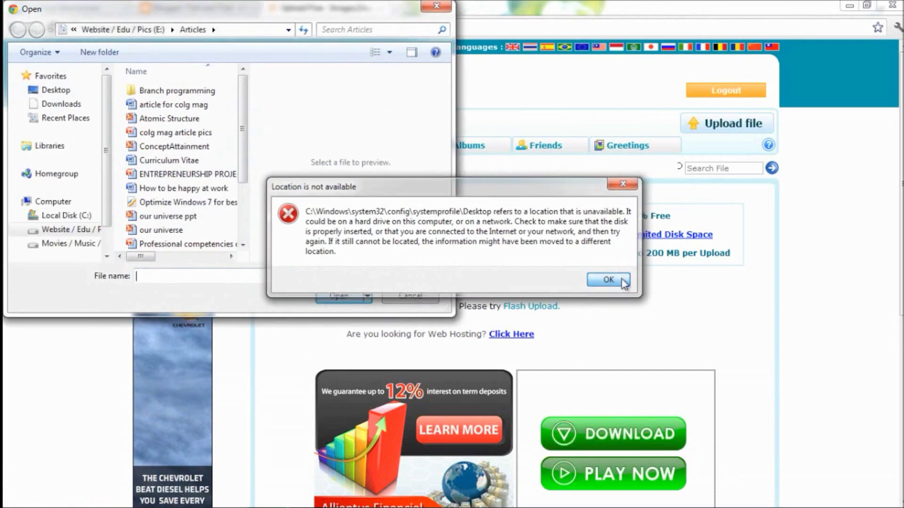
Upload student's report.docx to Ziddu
{"action": "left_click", "coordinate": [610, 280]}
{"action": "left_click", "coordinate": [243, 245]}
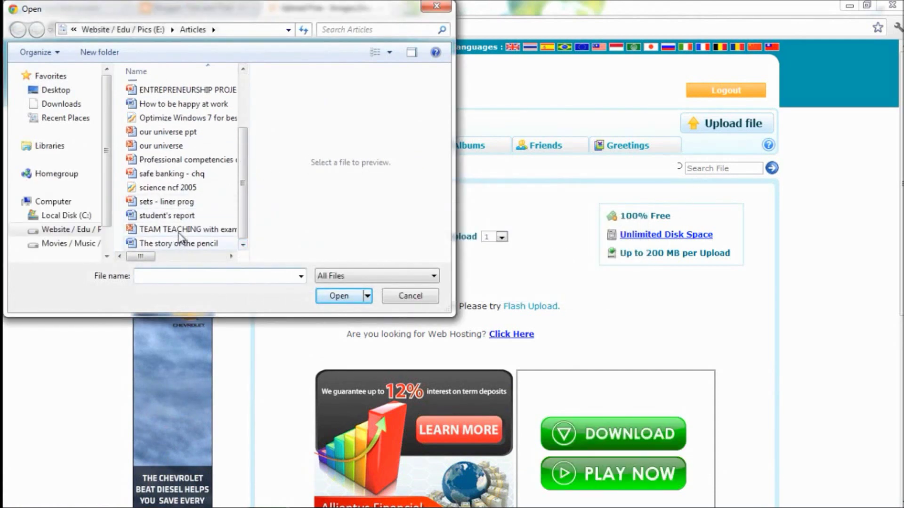
{"action": "left_click", "coordinate": [329, 301]}
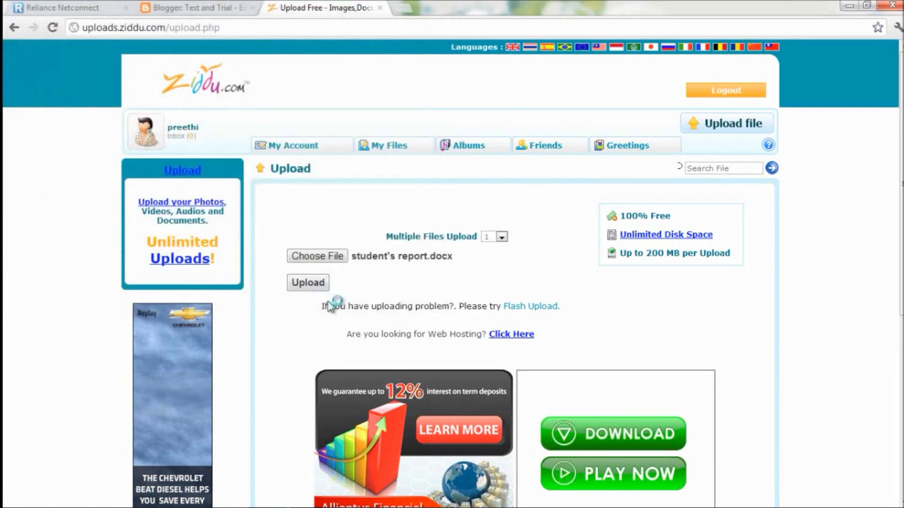
{"action": "left_click", "coordinate": [322, 285]}
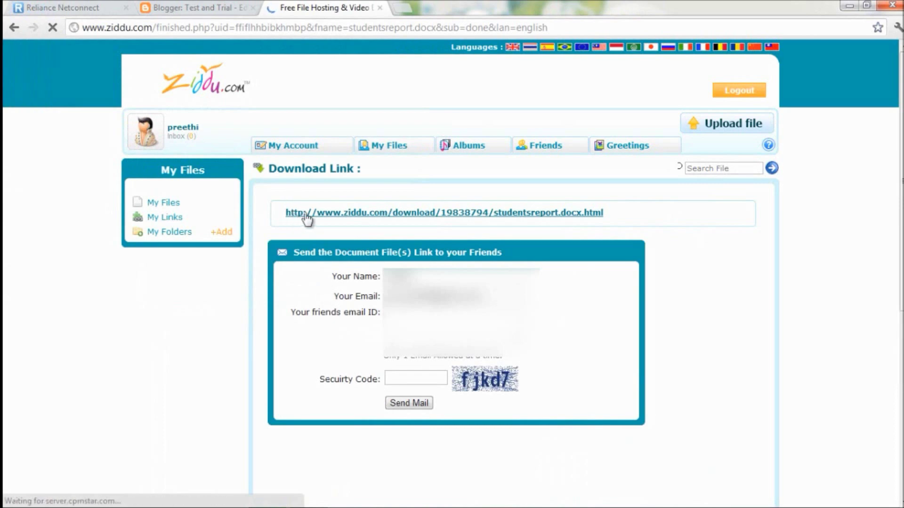
Copy the file's Ziddu download link and select 'freebie' in the Post 2 editor
{"action": "right_click", "coordinate": [367, 216]}
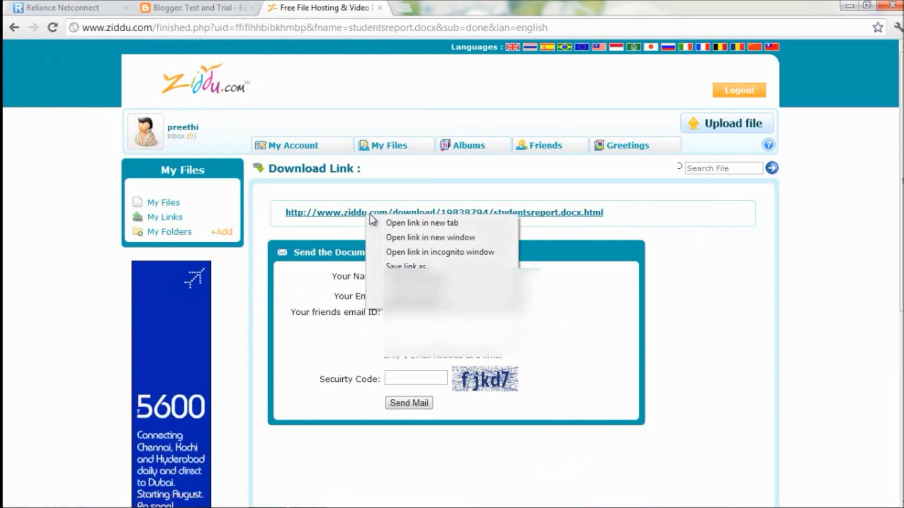
{"action": "left_click", "coordinate": [381, 282]}
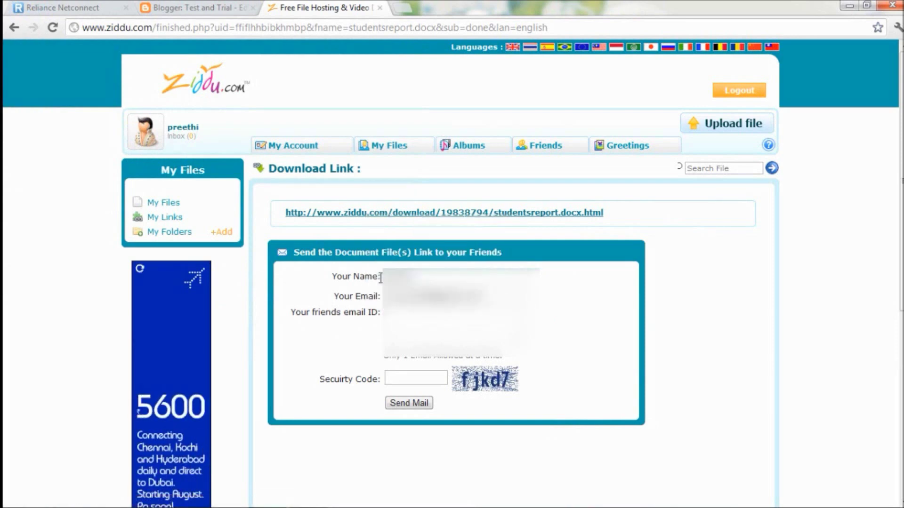
{"action": "left_click", "coordinate": [206, 6]}
{"action": "left_click", "coordinate": [230, 417]}
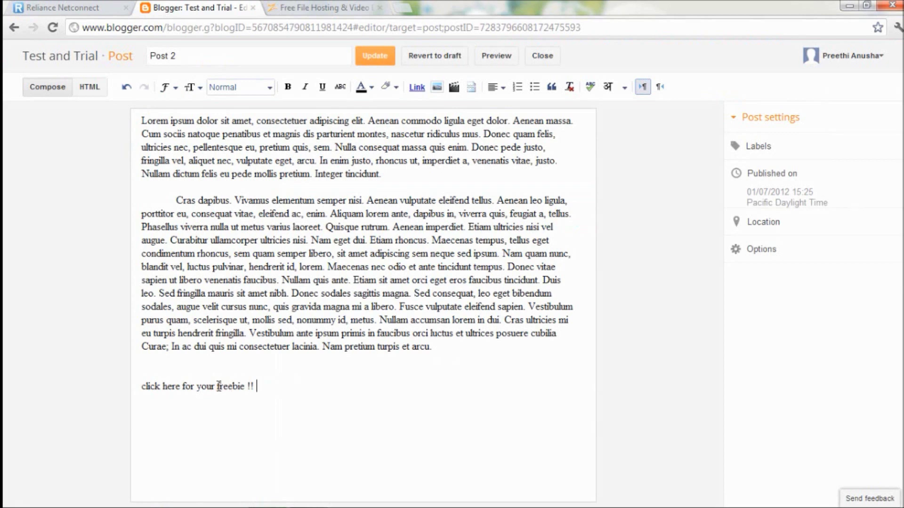
{"action": "left_click_drag", "start_coordinate": [219, 385], "coordinate": [245, 389]}
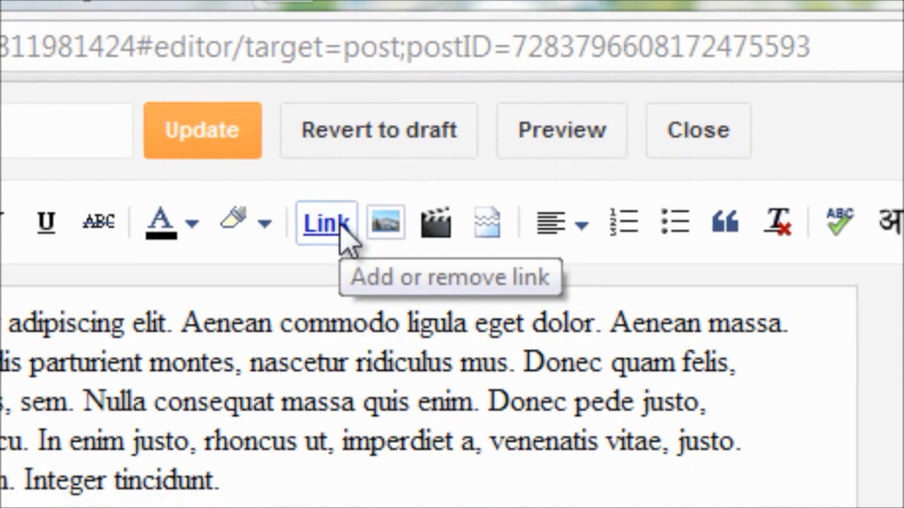
Link 'freebie' to the pasted Ziddu studentsreport.docx download URL and update Post 2
{"action": "left_click", "coordinate": [345, 238]}
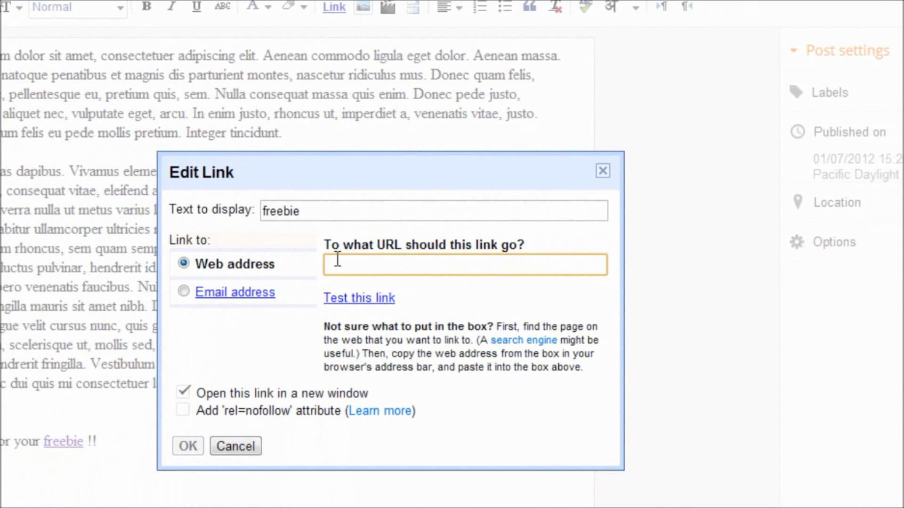
{"action": "key", "text": "ctrl+v"}
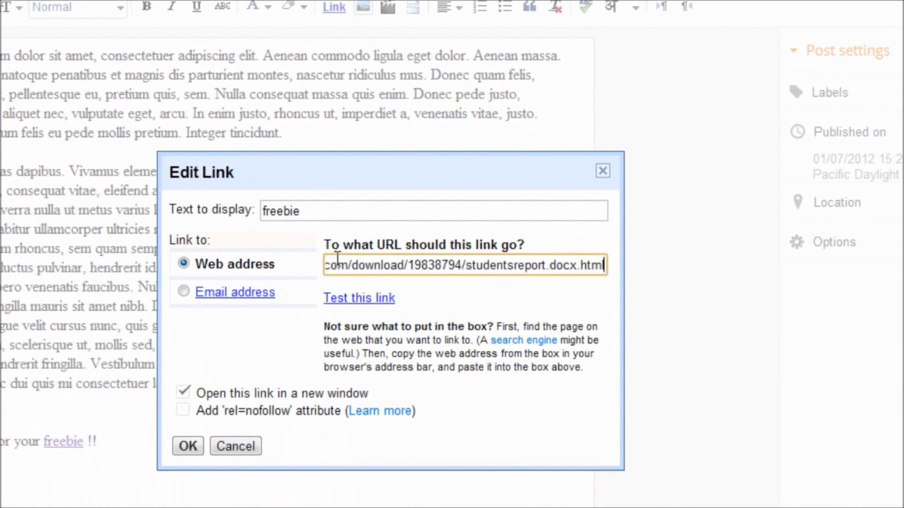
{"action": "left_click", "coordinate": [185, 449]}
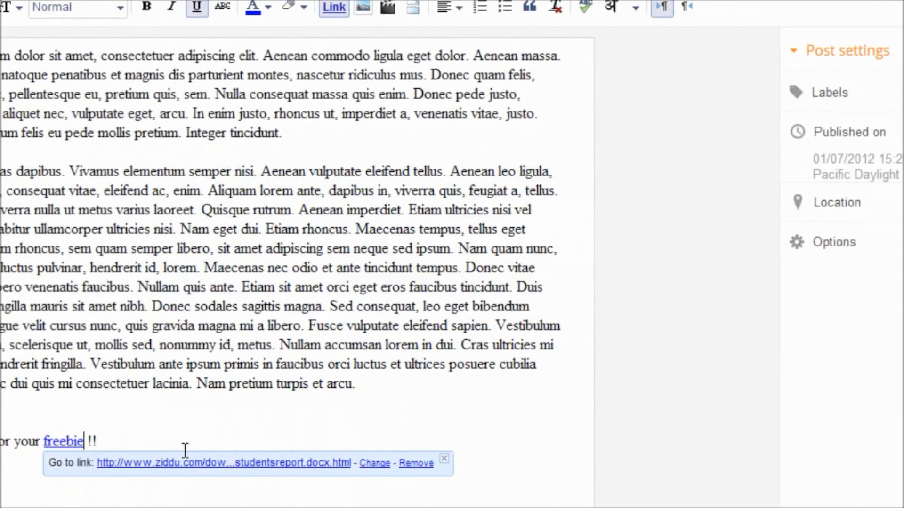
{"action": "left_click", "coordinate": [155, 445]}
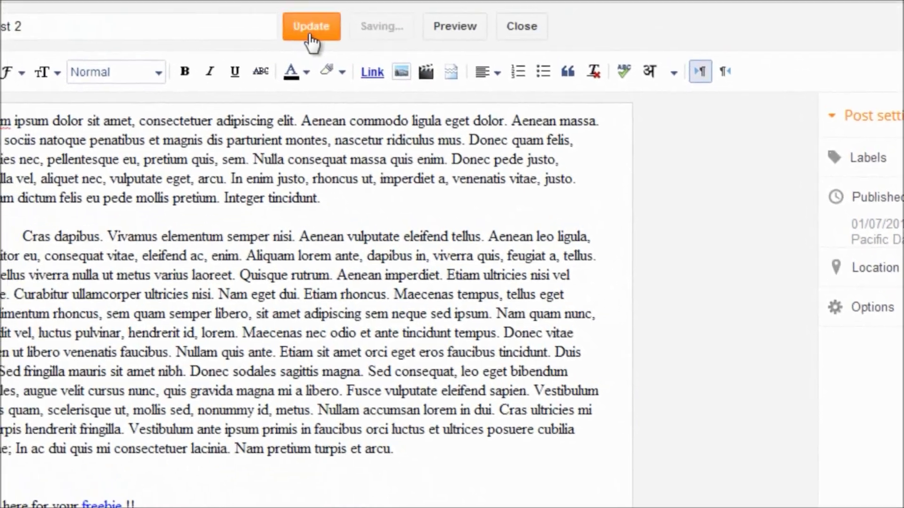
{"action": "left_click", "coordinate": [273, 0]}
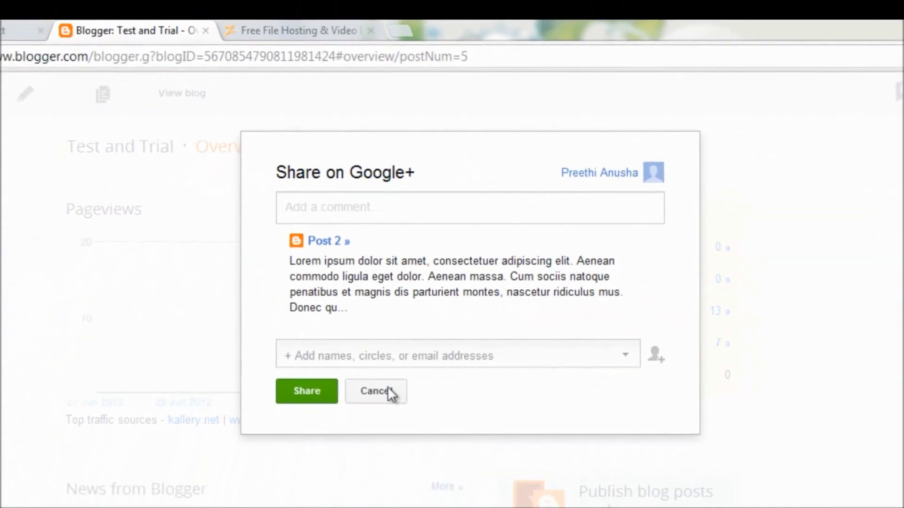
Skip sharing on Google+ and open the published Post 3 from the posts list in a new tab
{"action": "left_click", "coordinate": [389, 396]}
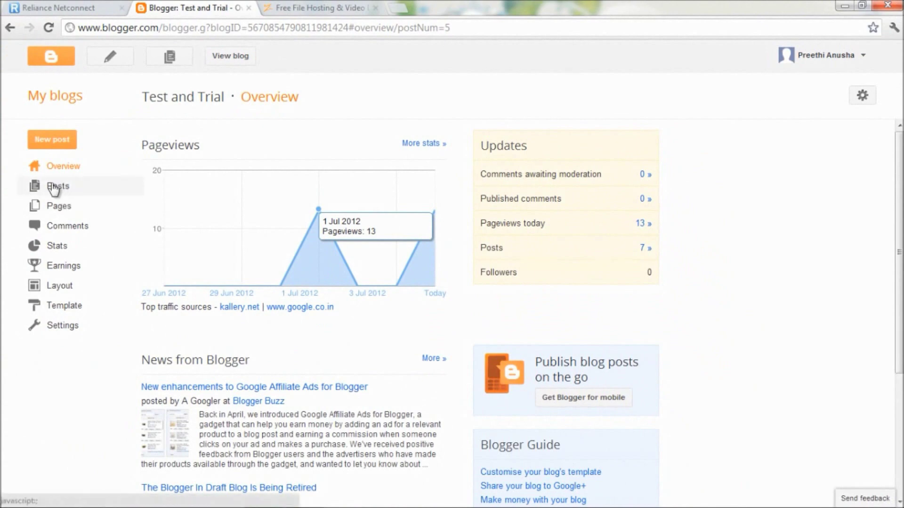
{"action": "left_click", "coordinate": [53, 188]}
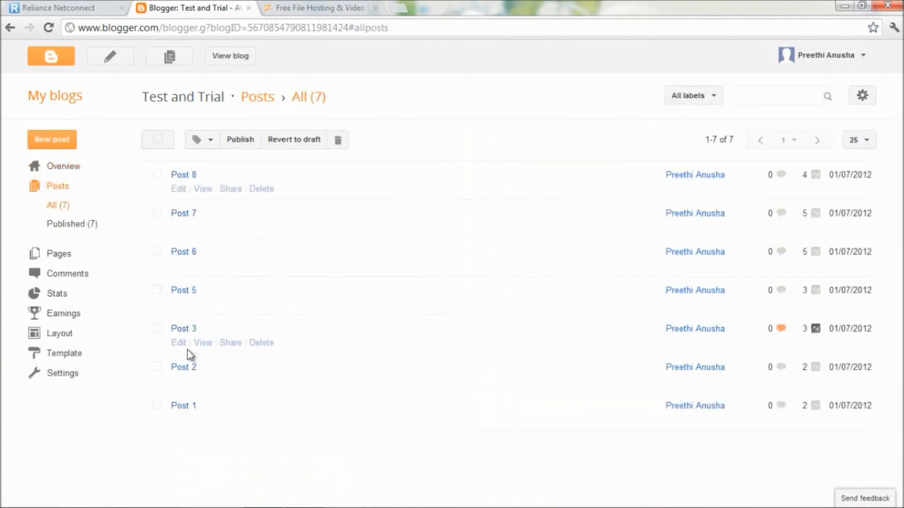
{"action": "right_click", "coordinate": [204, 345]}
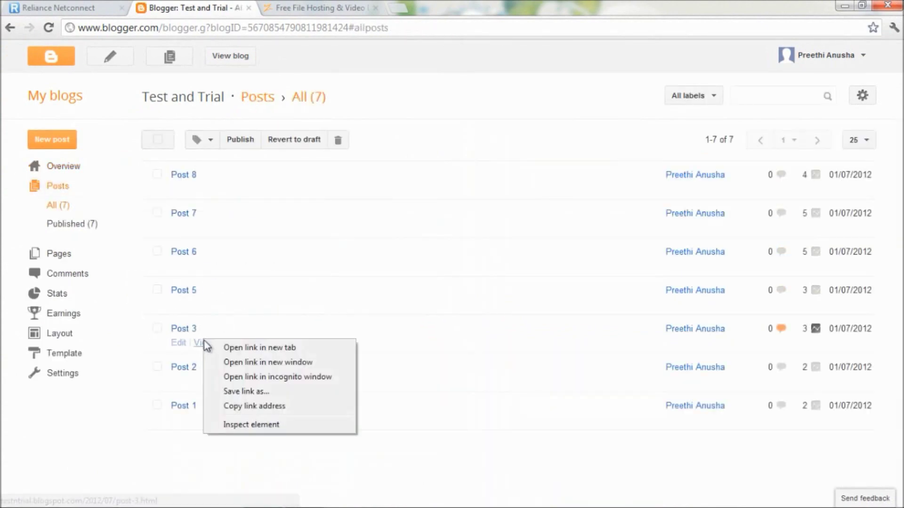
{"action": "left_click", "coordinate": [213, 351]}
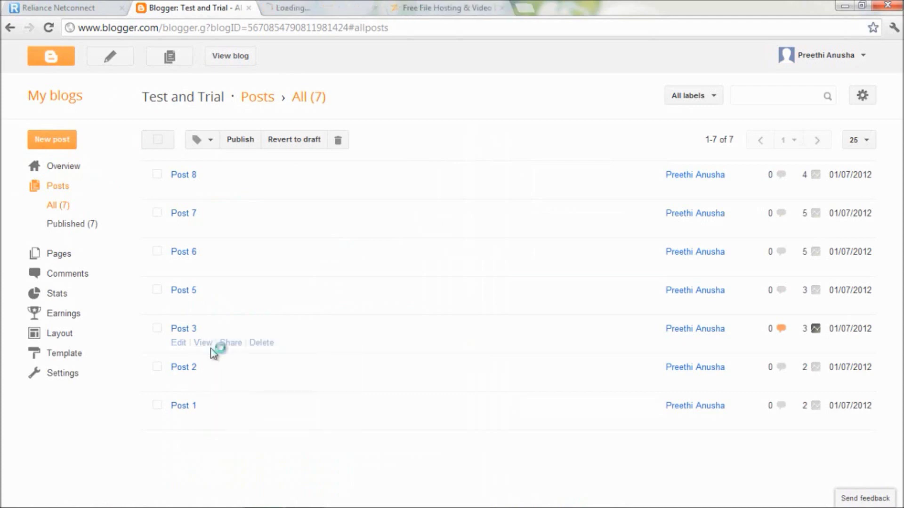
Check the Post 3 page, then return to the posts list to view Post 2
{"action": "left_click", "coordinate": [305, 13]}
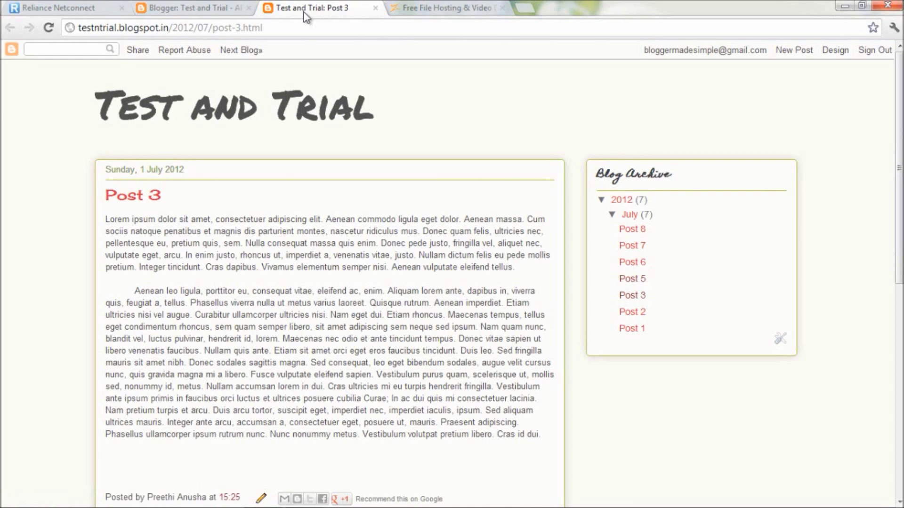
{"action": "key", "text": "Down"}
{"action": "key", "text": "Down"}
{"action": "key", "text": "Down"}
{"action": "key", "text": "Down"}
{"action": "key", "text": "Down"}
{"action": "key", "text": "Down"}
{"action": "key", "text": "Down"}
{"action": "key", "text": "Down"}
{"action": "key", "text": "Down"}
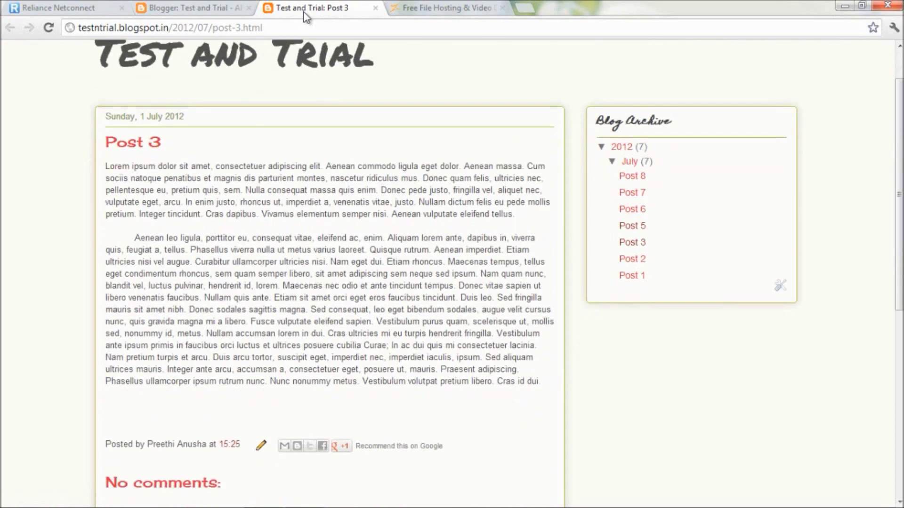
{"action": "key", "text": "Up"}
{"action": "key", "text": "Up"}
{"action": "key", "text": "Up"}
{"action": "key", "text": "Up"}
{"action": "key", "text": "Up"}
{"action": "key", "text": "Up"}
{"action": "key", "text": "Up"}
{"action": "key", "text": "Up"}
{"action": "key", "text": "Up"}
{"action": "key", "text": "Up"}
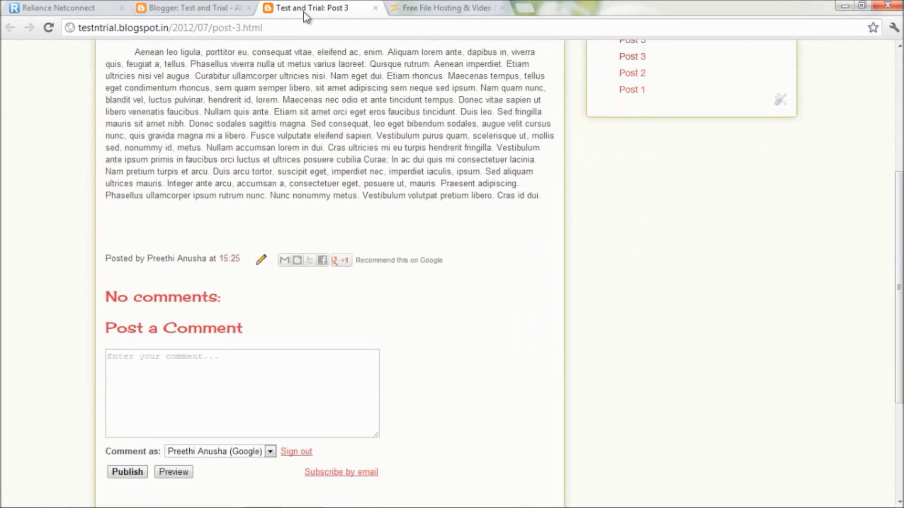
{"action": "left_click", "coordinate": [215, 6]}
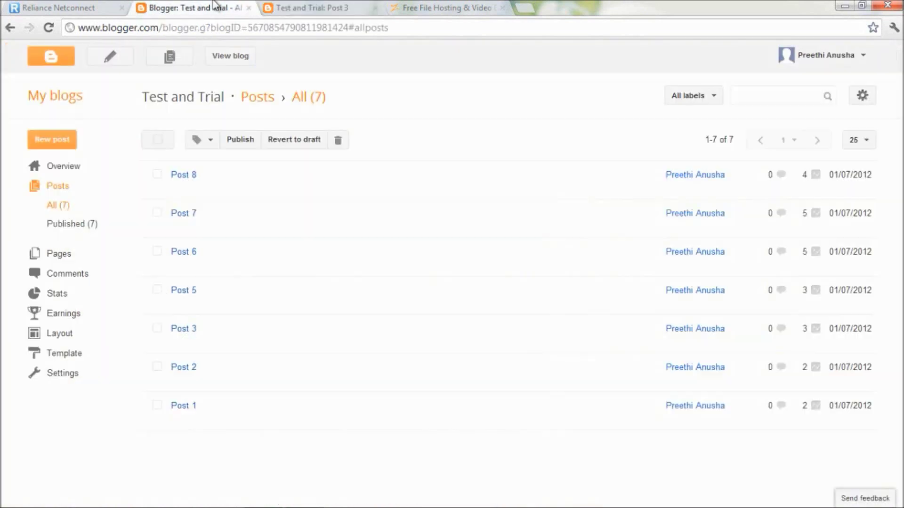
{"action": "mouse_move", "coordinate": [165, 376]}
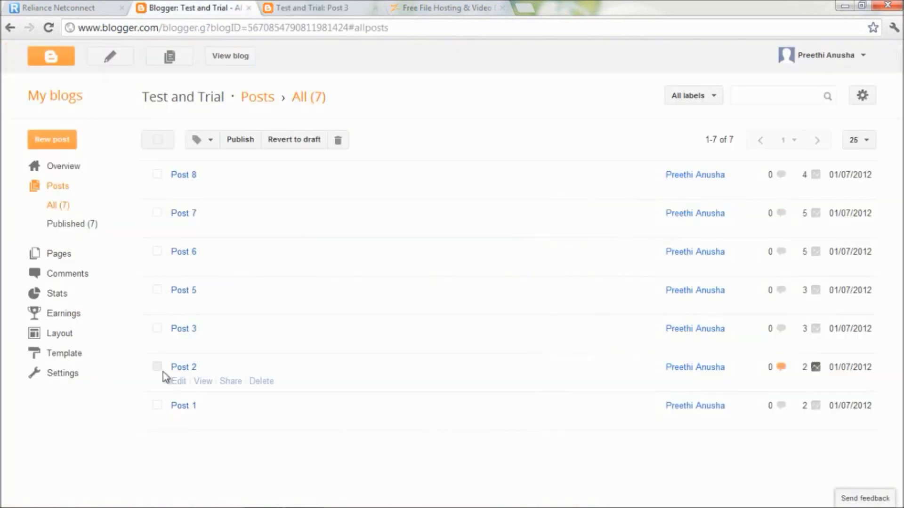
{"action": "right_click", "coordinate": [207, 385]}
Scroll the published Post 2 down to the 'click here for your freebie !!' line
{"action": "key", "text": "Escape"}
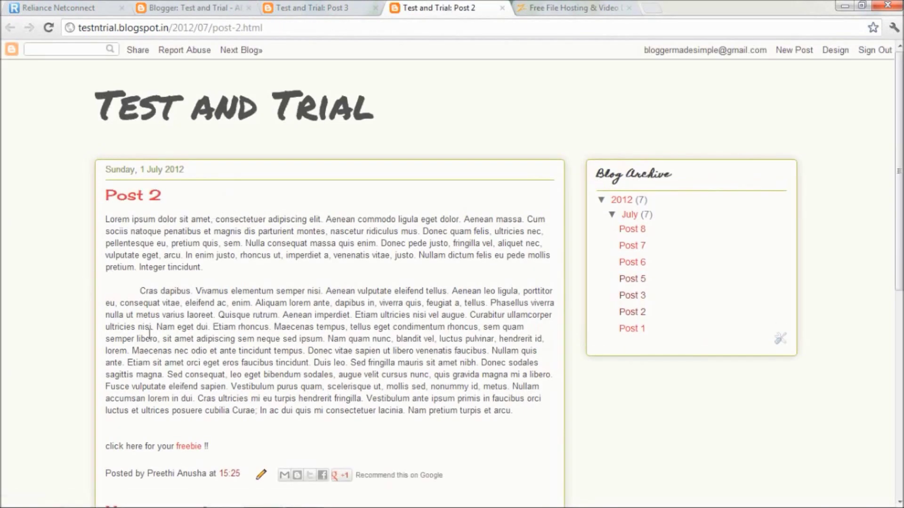
{"action": "scroll", "coordinate": [149, 332], "scroll_direction": "down", "scroll_amount": 3}
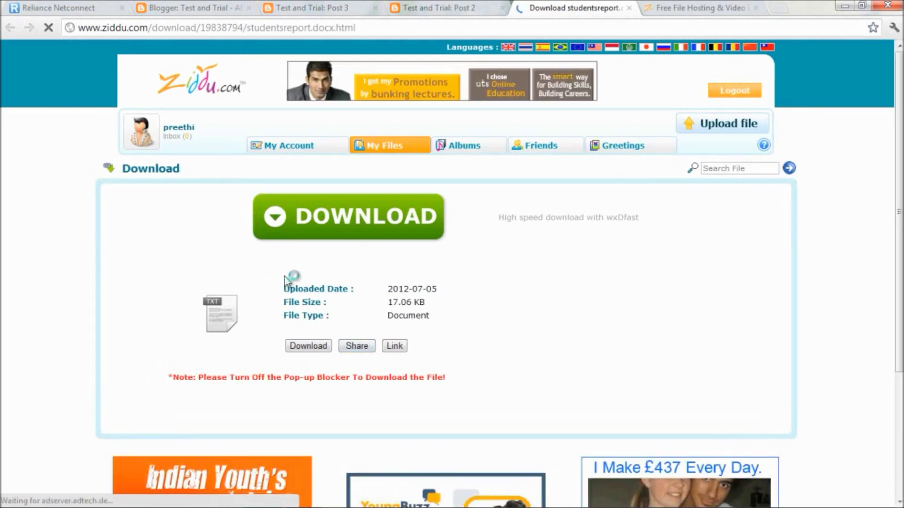
{"action": "left_click", "coordinate": [358, 235]}
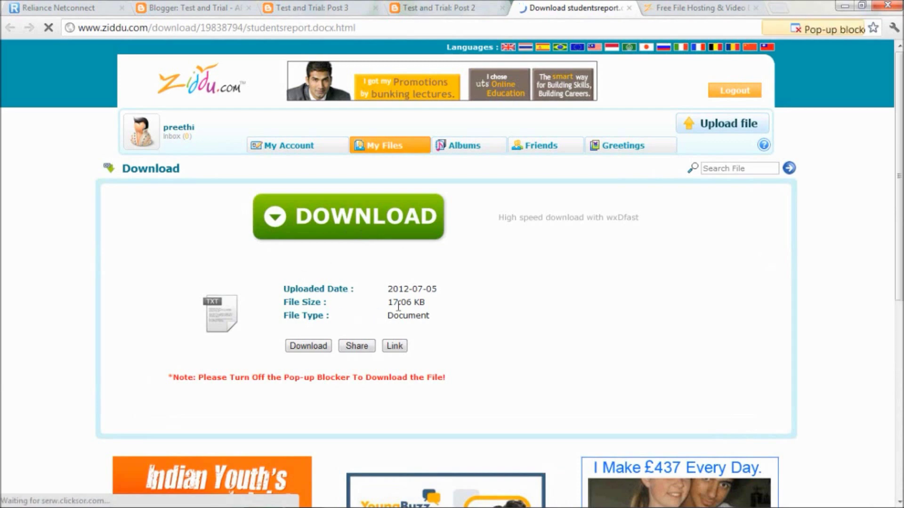